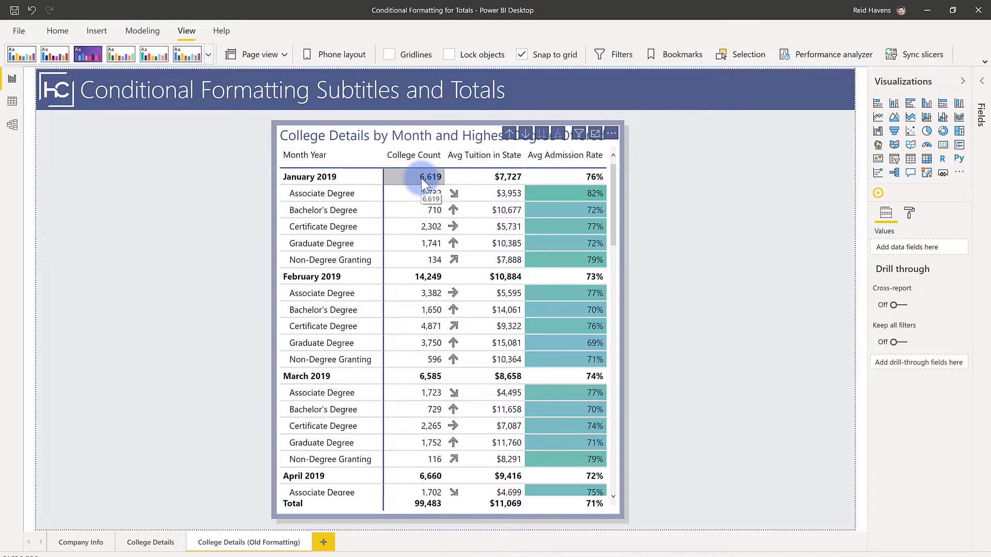
Collapse the matrix to month level, then expand it back to degree rows under each month.
{"action": "left_click", "coordinate": [511, 136]}
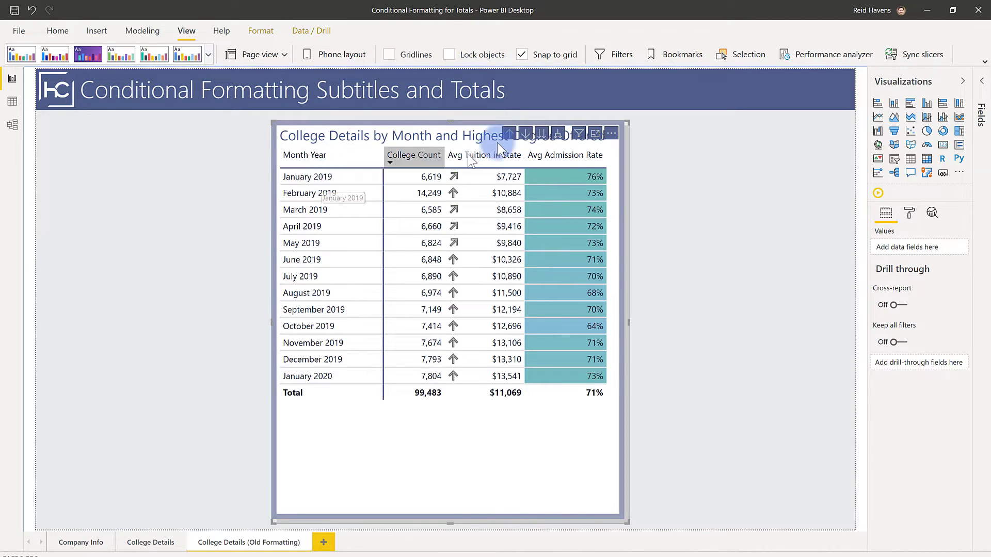
{"action": "left_click", "coordinate": [557, 134]}
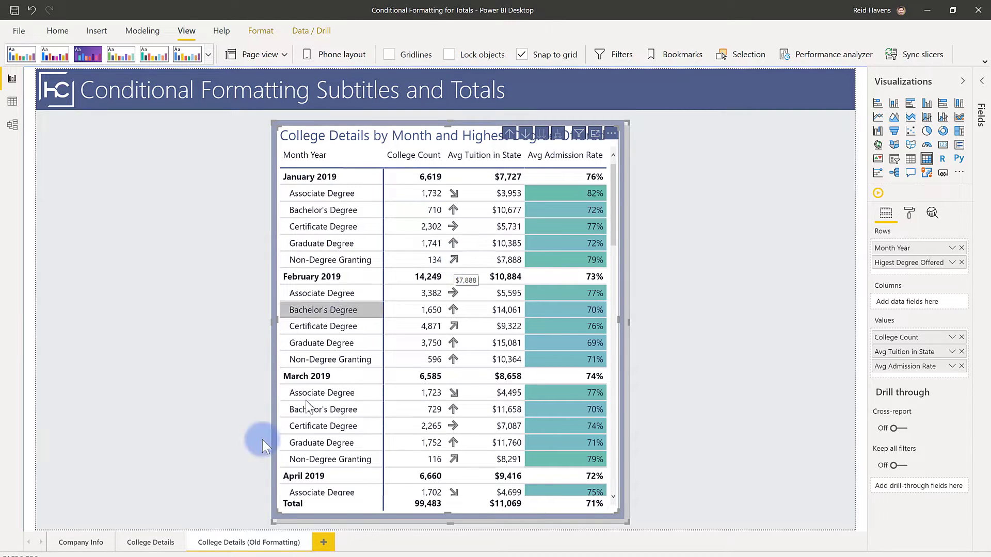
Switch to the College Details page.
{"action": "left_click", "coordinate": [151, 542]}
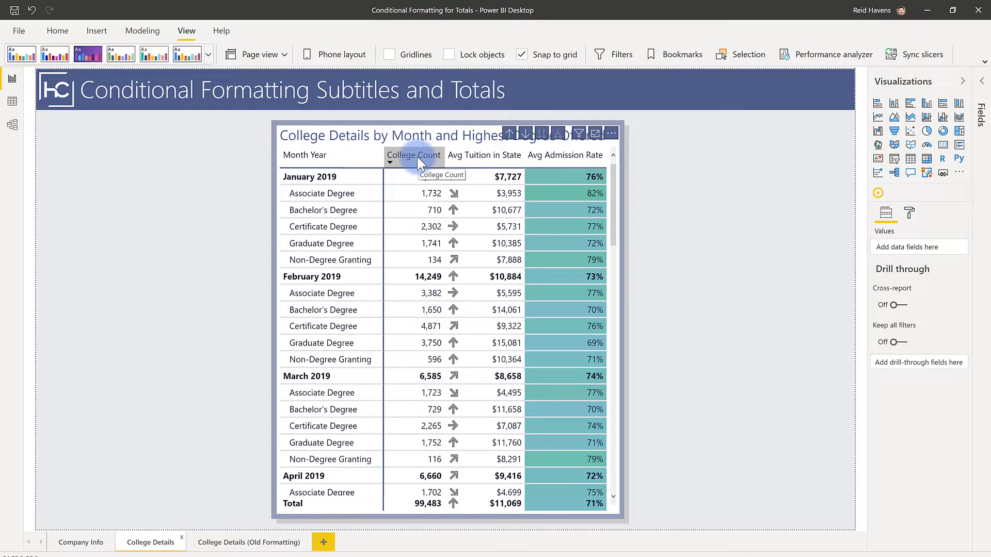
{"action": "left_click", "coordinate": [404, 137]}
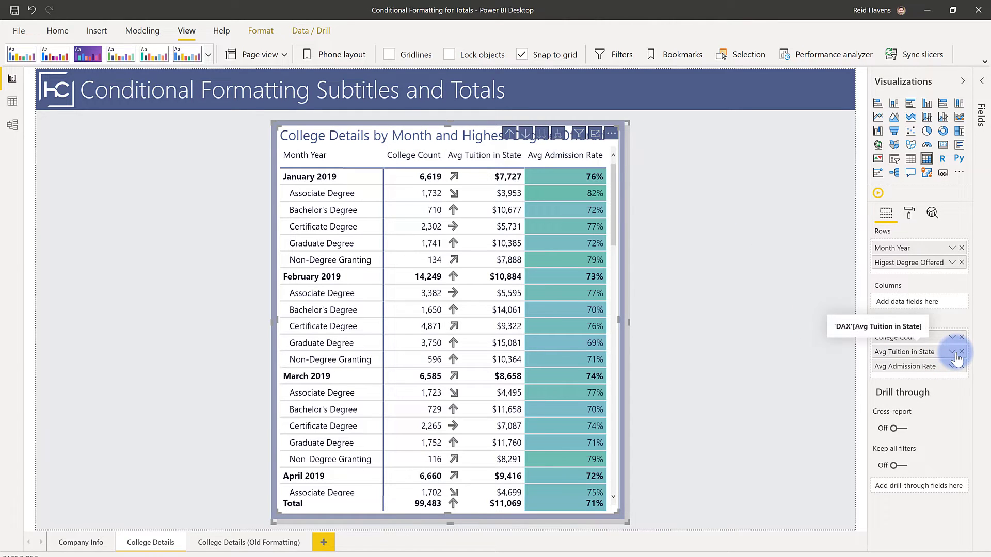
{"action": "left_click", "coordinate": [953, 354]}
{"action": "mouse_move", "coordinate": [873, 424]}
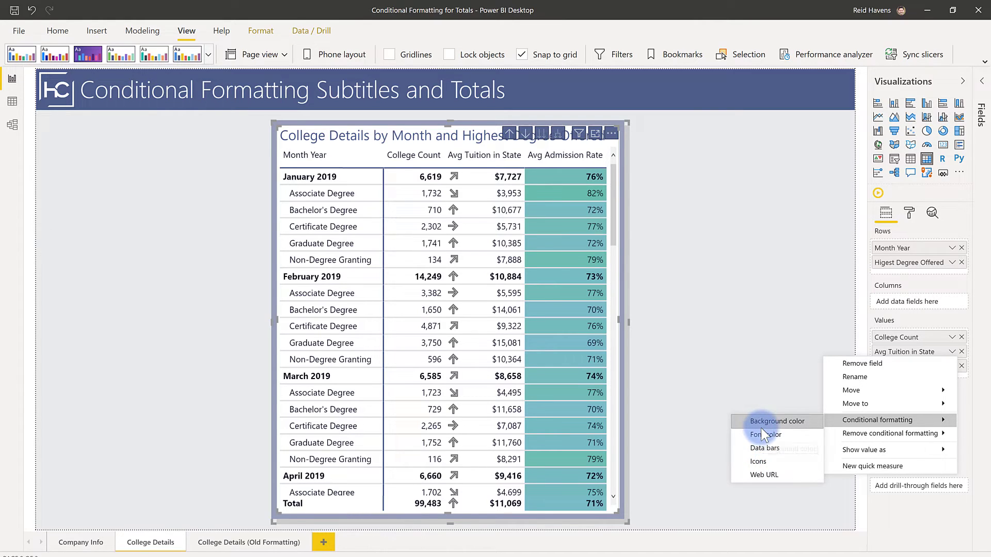
{"action": "left_click", "coordinate": [761, 461]}
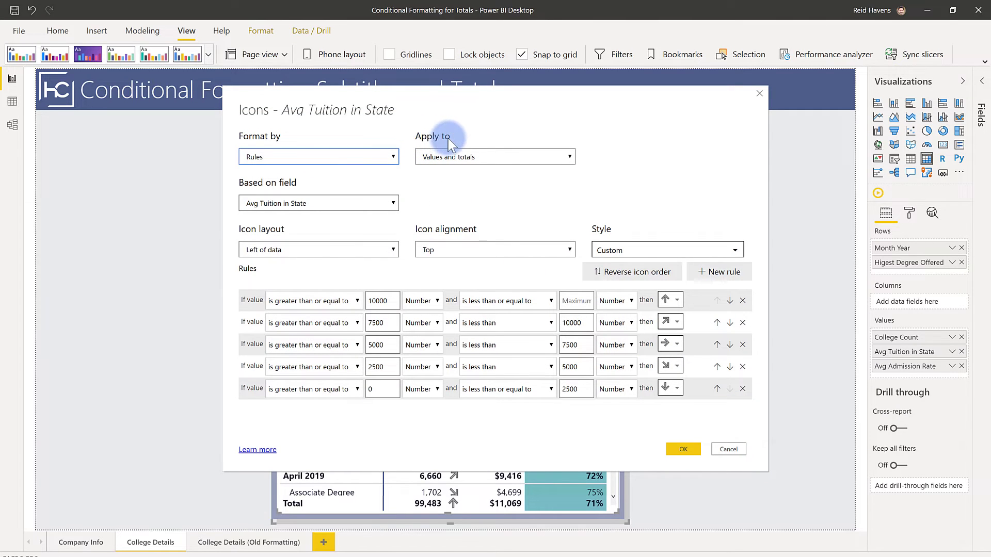
{"action": "left_click", "coordinate": [443, 156]}
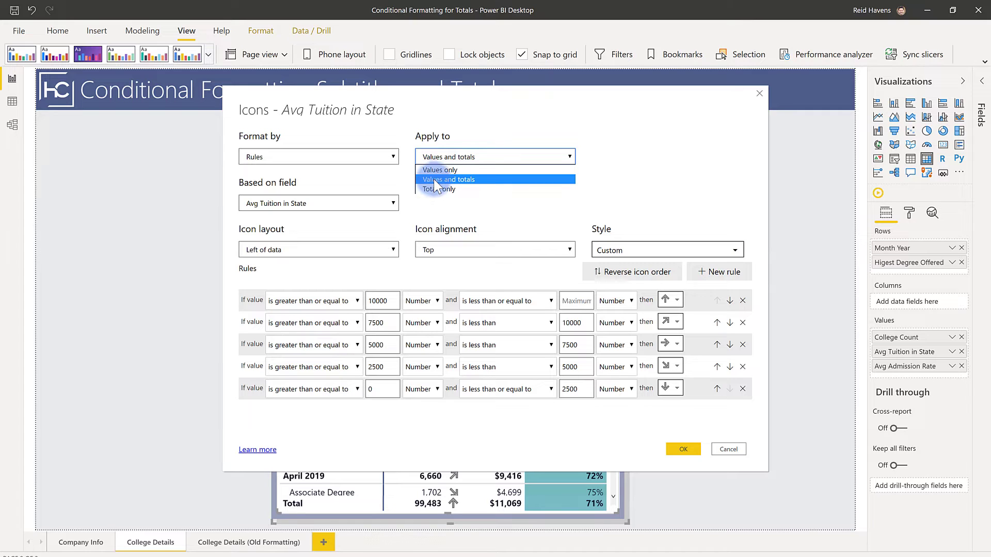
{"action": "left_click", "coordinate": [433, 179]}
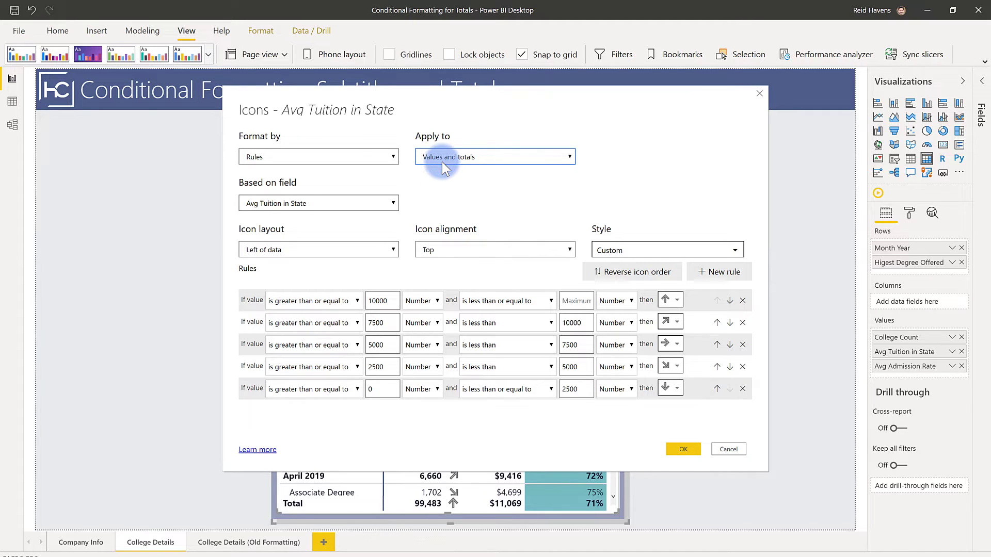
{"action": "left_click", "coordinate": [469, 156]}
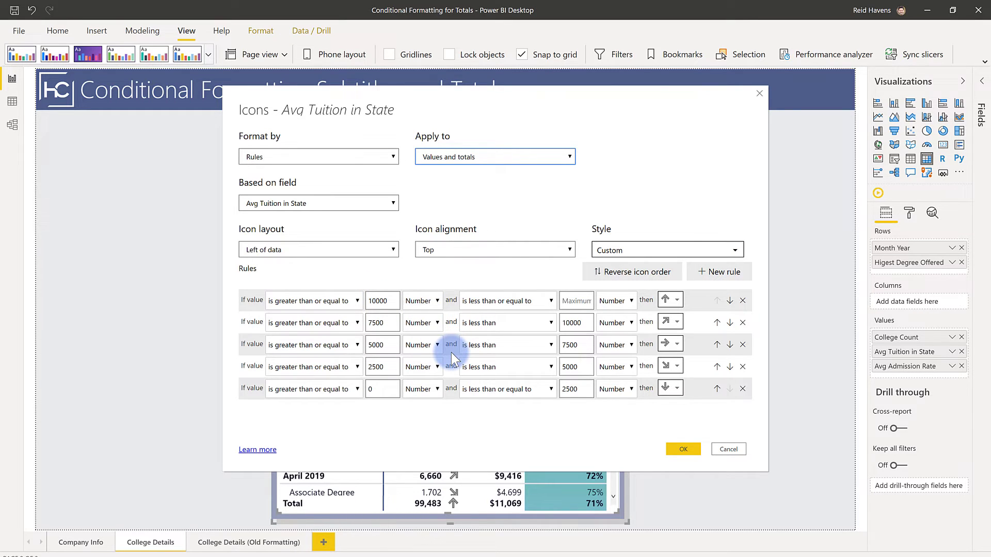
Close the icon settings unchanged, remove Avg Tuition in State's icons, and reopen its field menu.
{"action": "left_click", "coordinate": [732, 449]}
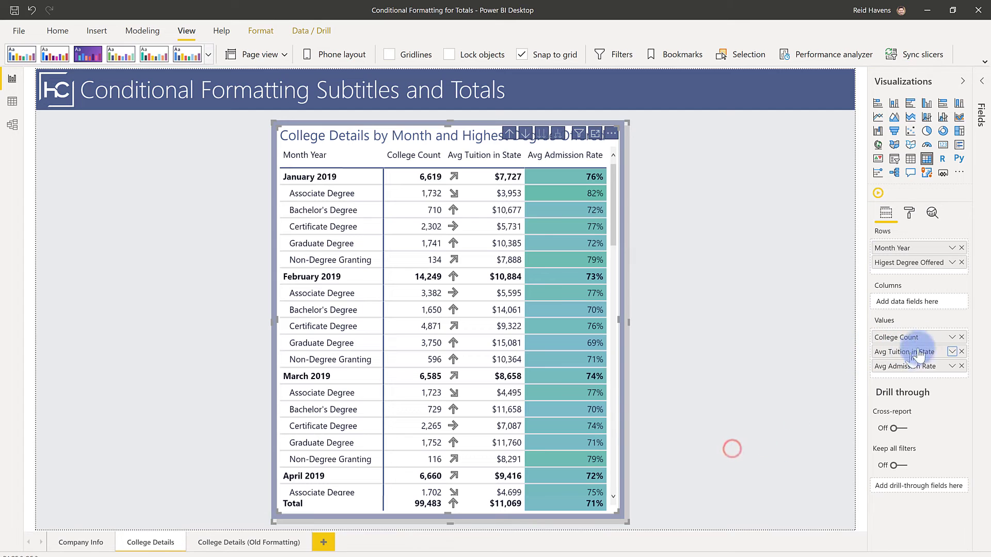
{"action": "left_click", "coordinate": [951, 352]}
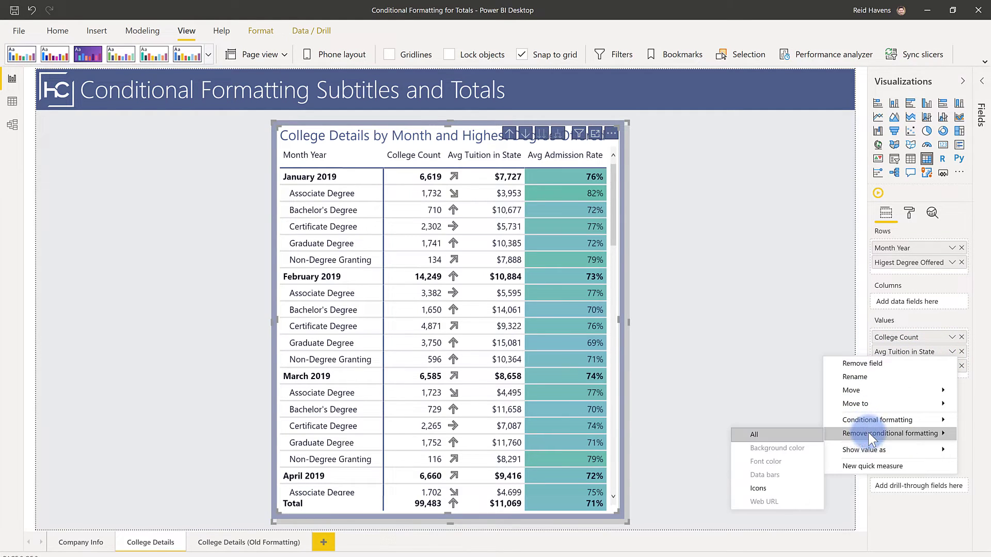
{"action": "left_click", "coordinate": [756, 488]}
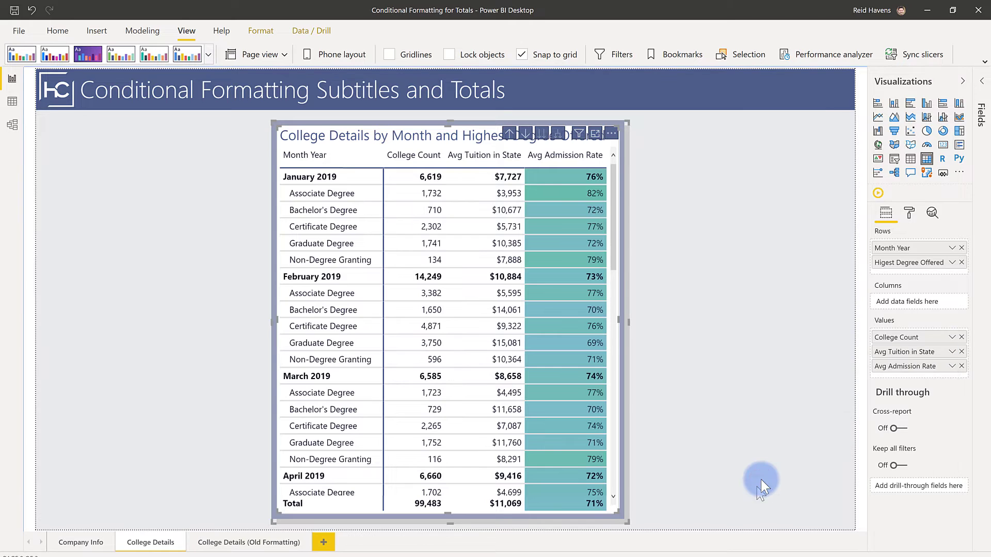
{"action": "left_click", "coordinate": [952, 352]}
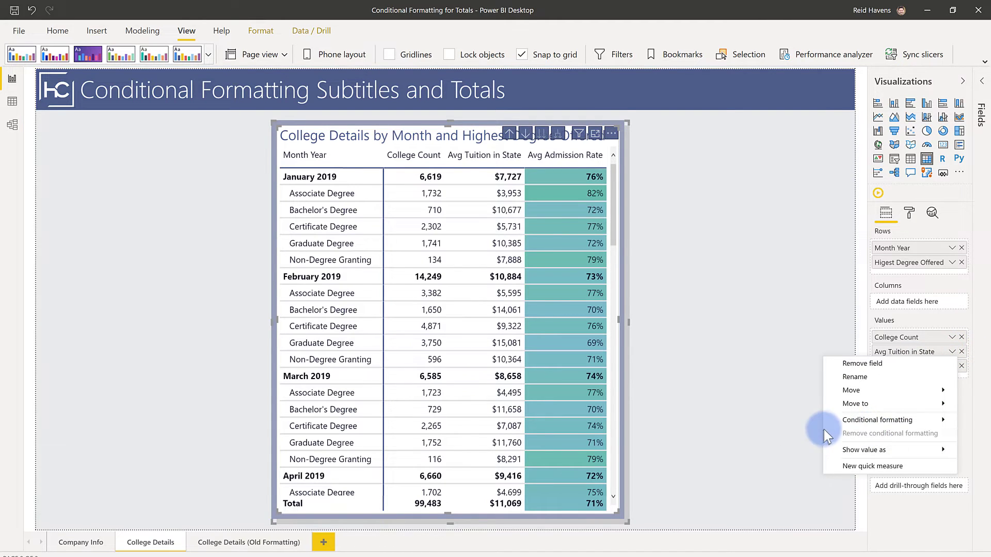
Apply a four-arrow icon set to Avg Tuition in State, covering values and totals.
{"action": "mouse_move", "coordinate": [843, 419]}
{"action": "left_click", "coordinate": [774, 460]}
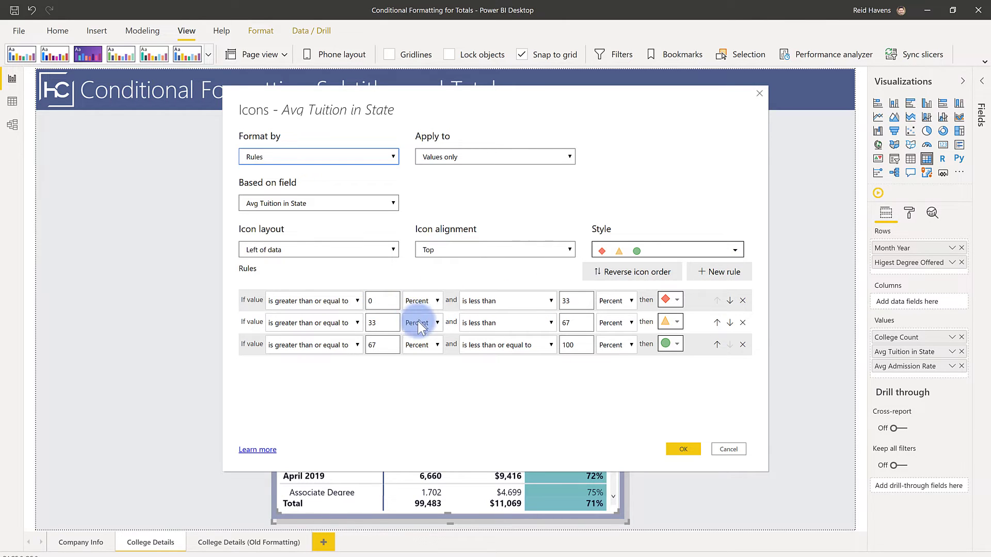
{"action": "left_click", "coordinate": [608, 253]}
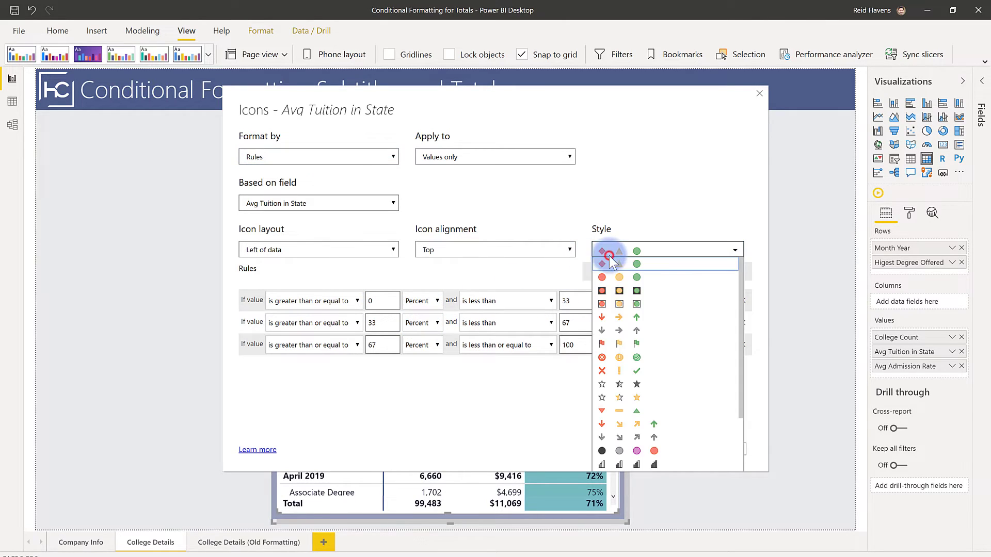
{"action": "left_click", "coordinate": [629, 425]}
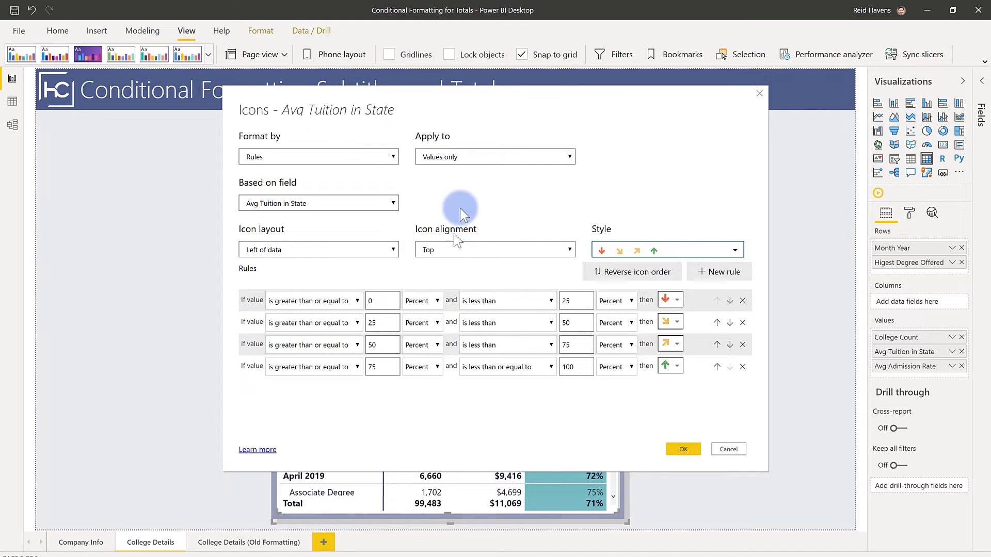
{"action": "left_click", "coordinate": [467, 157]}
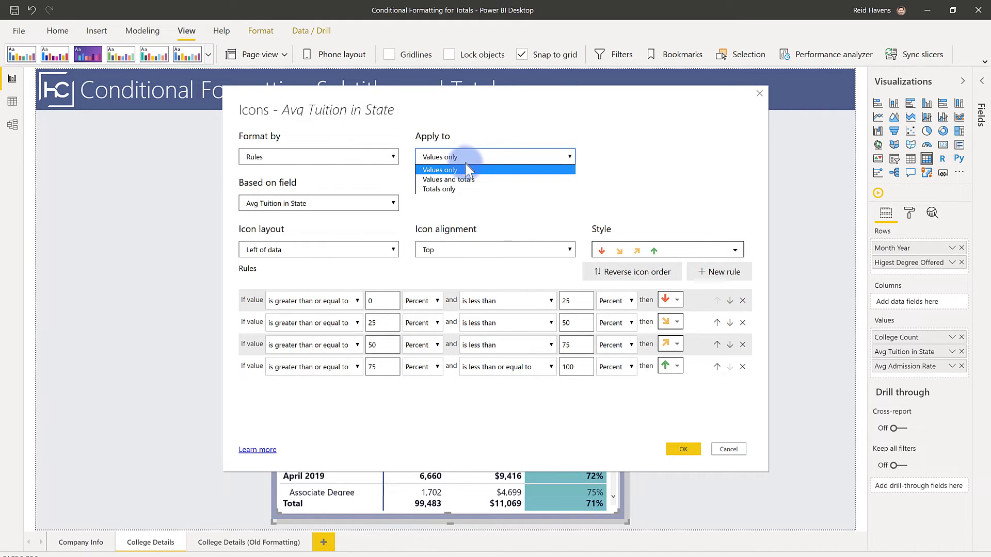
{"action": "left_click", "coordinate": [464, 179]}
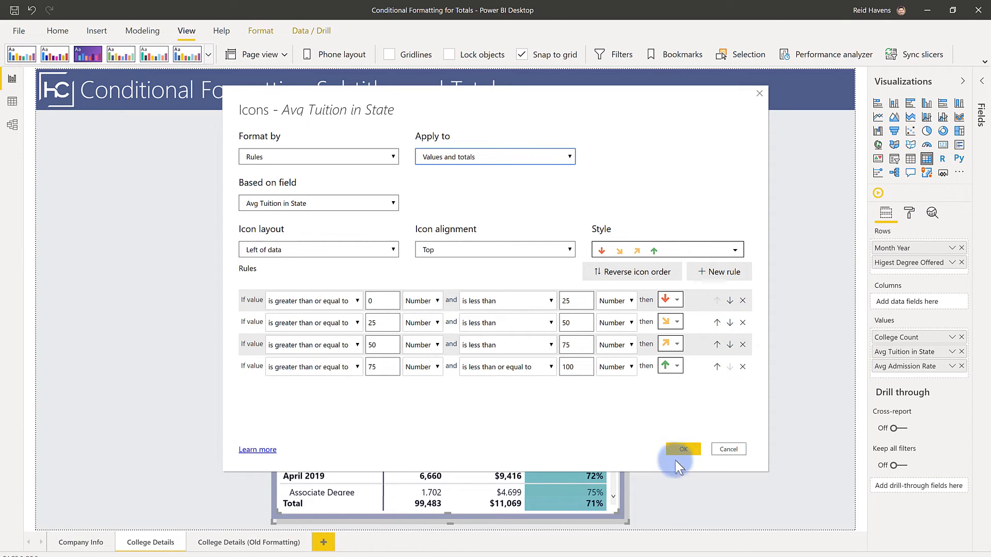
{"action": "left_click", "coordinate": [730, 448]}
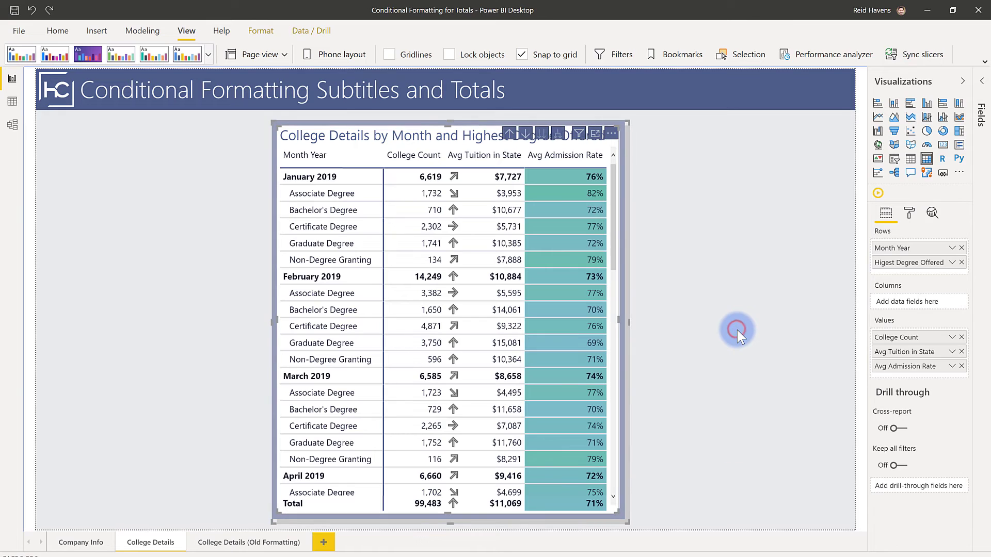
{"action": "left_click", "coordinate": [950, 367]}
{"action": "mouse_move", "coordinate": [887, 438]}
{"action": "left_click", "coordinate": [785, 435]}
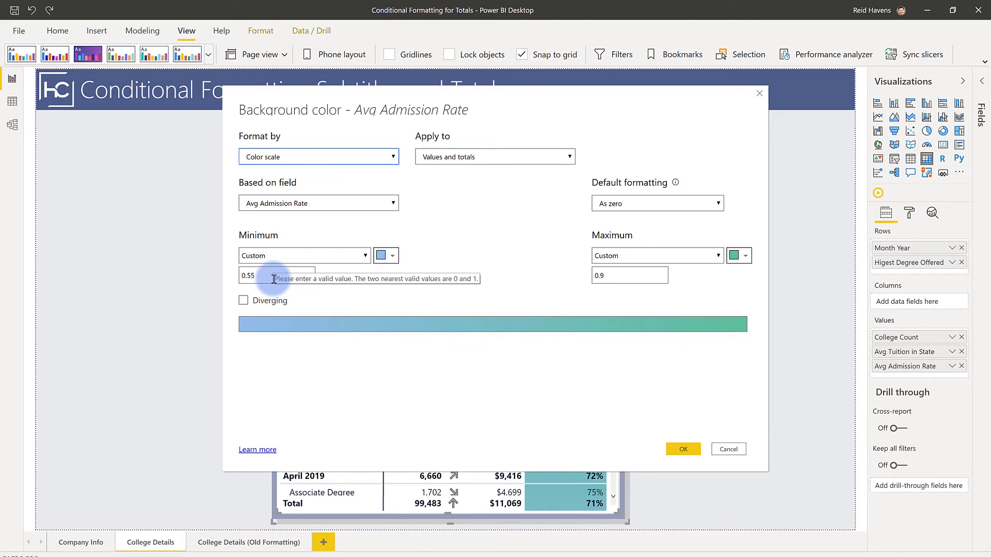
{"action": "left_click", "coordinate": [503, 156]}
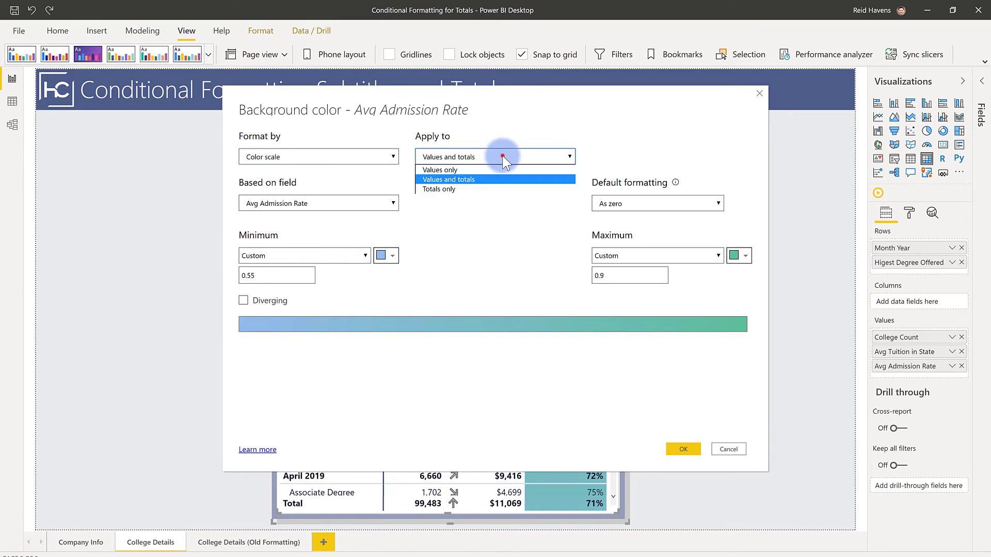
{"action": "left_click", "coordinate": [456, 172]}
{"action": "left_click", "coordinate": [321, 257]}
{"action": "left_click", "coordinate": [287, 271]}
{"action": "left_click", "coordinate": [624, 258]}
{"action": "left_click", "coordinate": [623, 259]}
{"action": "left_click", "coordinate": [623, 259]}
{"action": "left_click", "coordinate": [620, 271]}
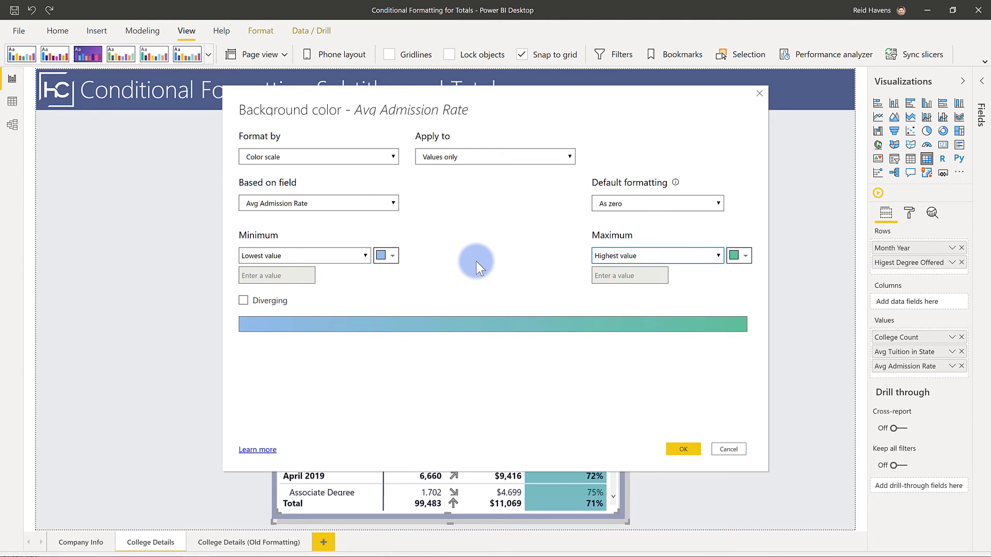
{"action": "left_click", "coordinate": [683, 449]}
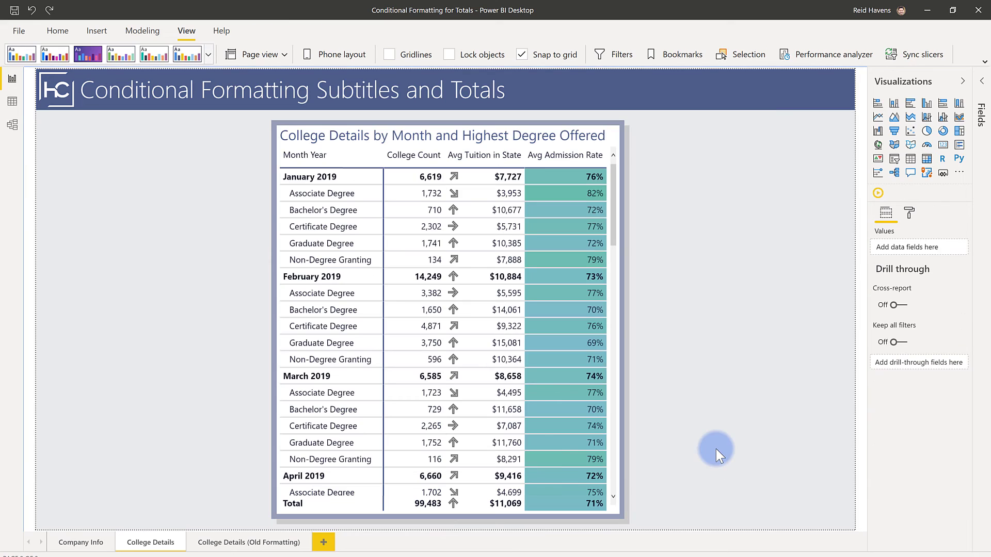